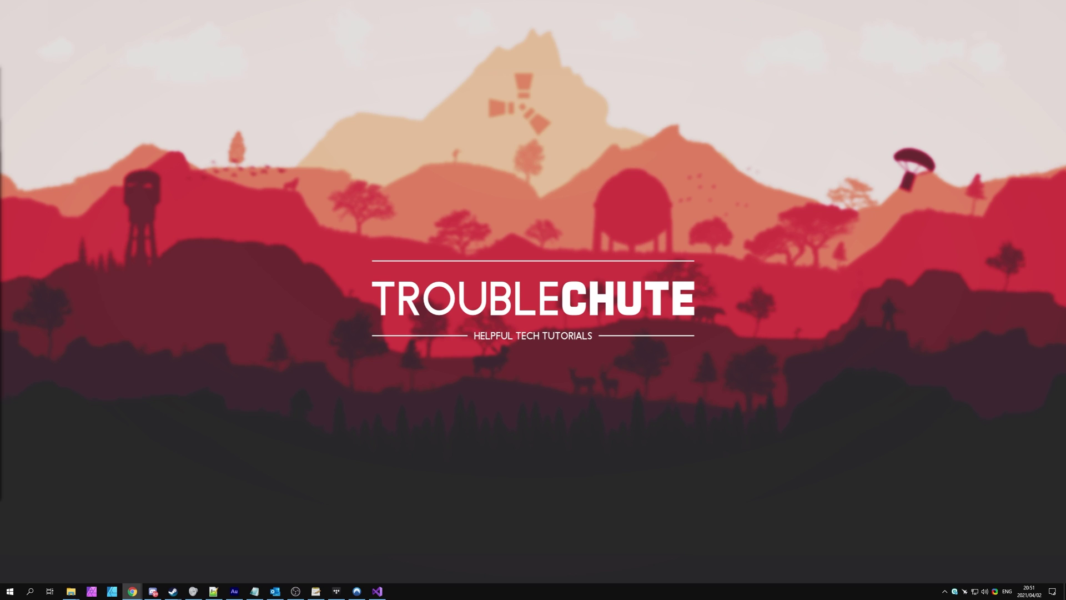
- Watch the YouTube backport announcement video between 6:59 and 7:11
{"action": "left_click", "coordinate": [132, 591]}
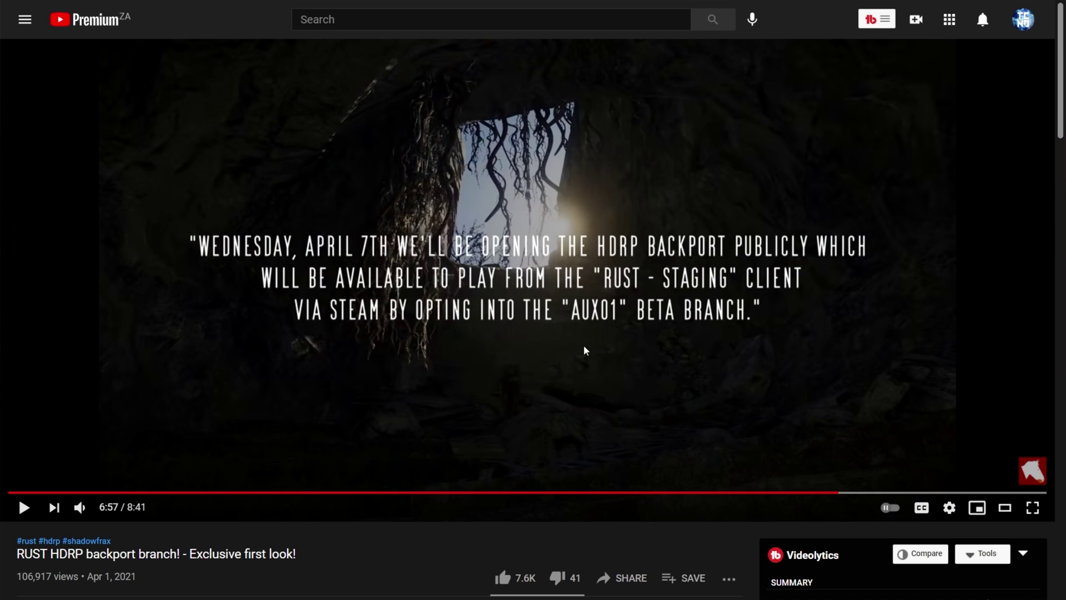
{"action": "left_click", "coordinate": [865, 492]}
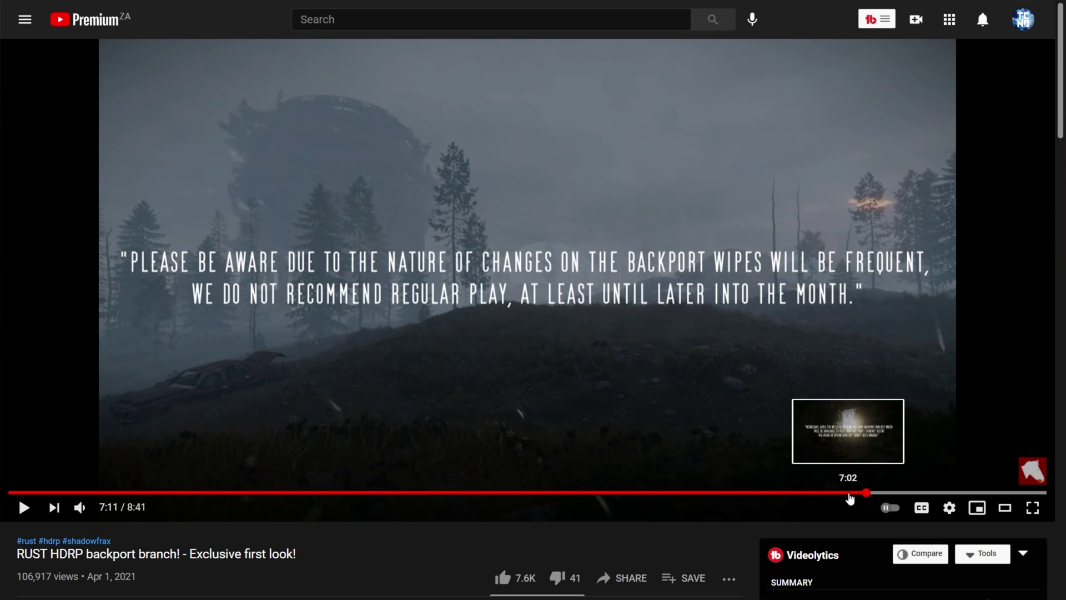
{"action": "left_click", "coordinate": [844, 492]}
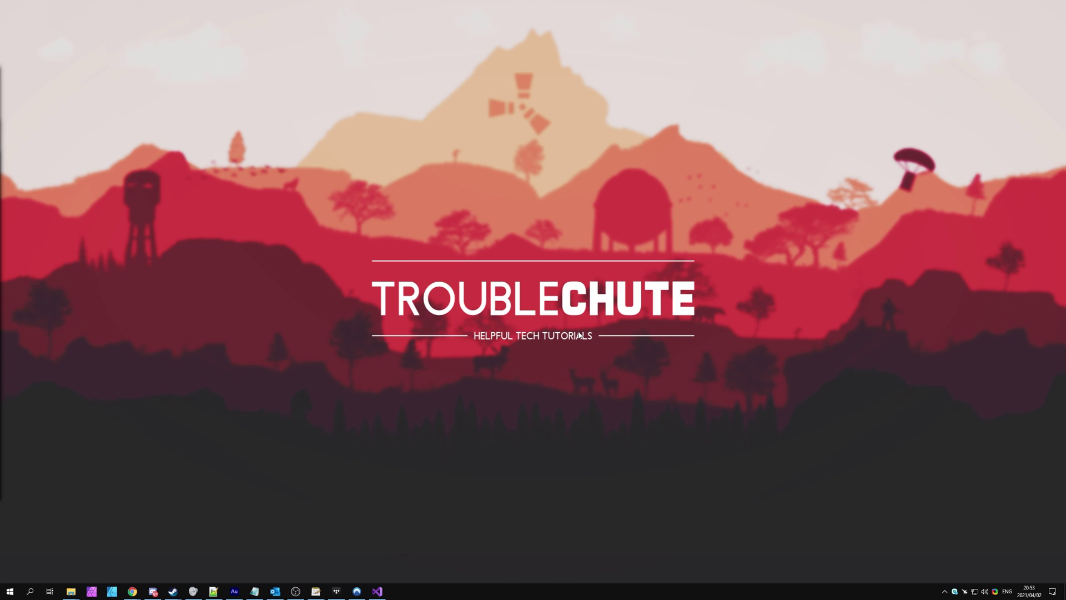
- Launch Steam and search the game library for 'rust'
{"action": "key", "text": "super"}
{"action": "type", "text": "steam"}
{"action": "key", "text": "Return"}
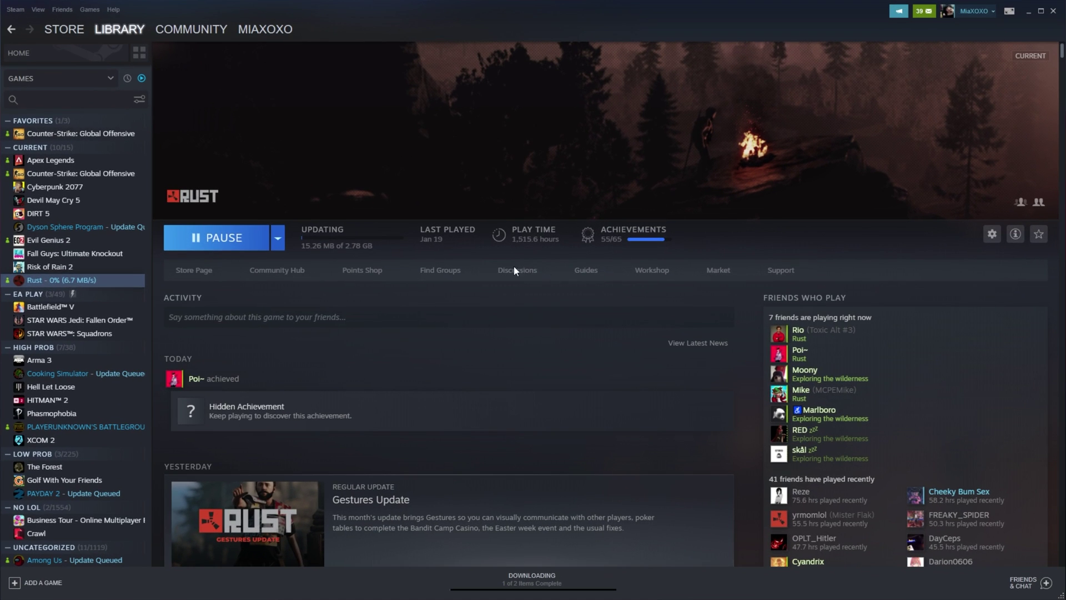
{"action": "left_click", "coordinate": [188, 149]}
{"action": "type", "text": "r8st"}
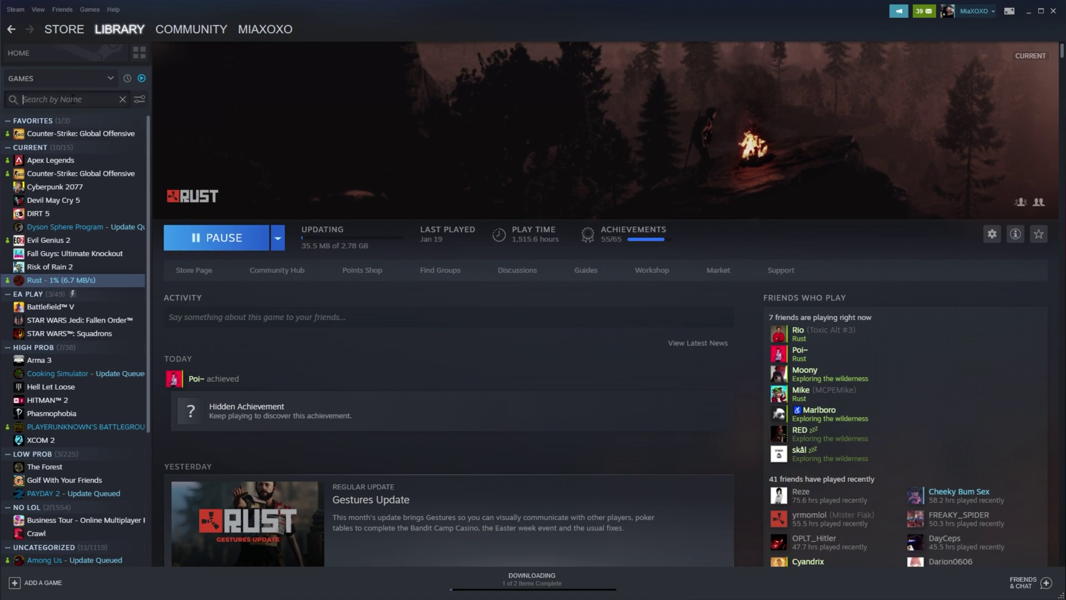
{"action": "key", "text": "BackSpace"}
{"action": "key", "text": "BackSpace"}
{"action": "key", "text": "BackSpace"}
{"action": "type", "text": "ust"}
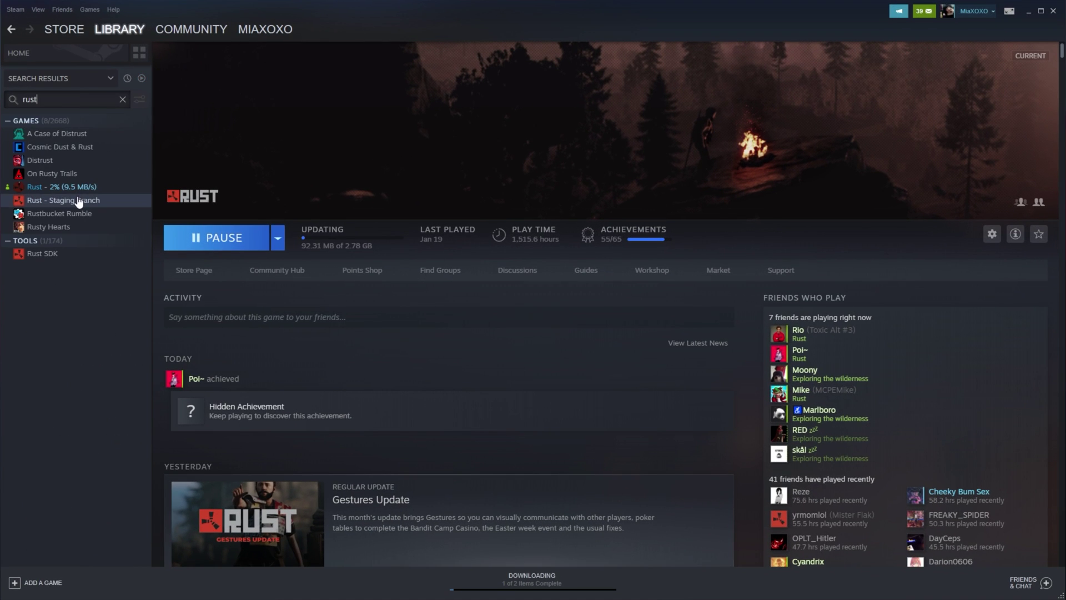
- Open Rust - Staging Branch Properties at the Betas tab and list its branches, showing only None
{"action": "left_click", "coordinate": [78, 203]}
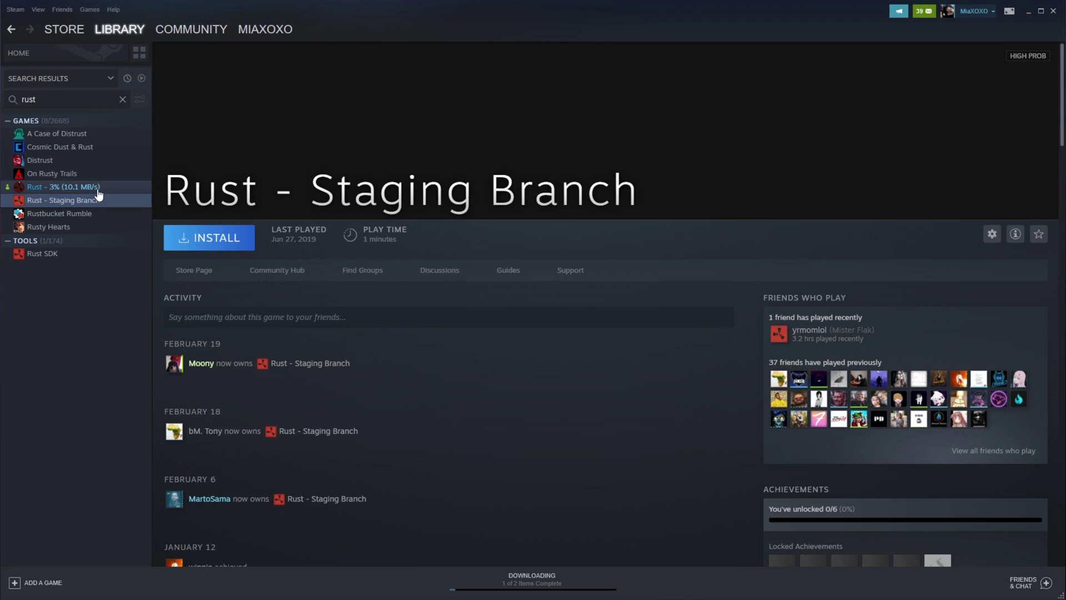
{"action": "key", "text": "Up"}
{"action": "left_click", "coordinate": [95, 200]}
{"action": "right_click", "coordinate": [95, 200]}
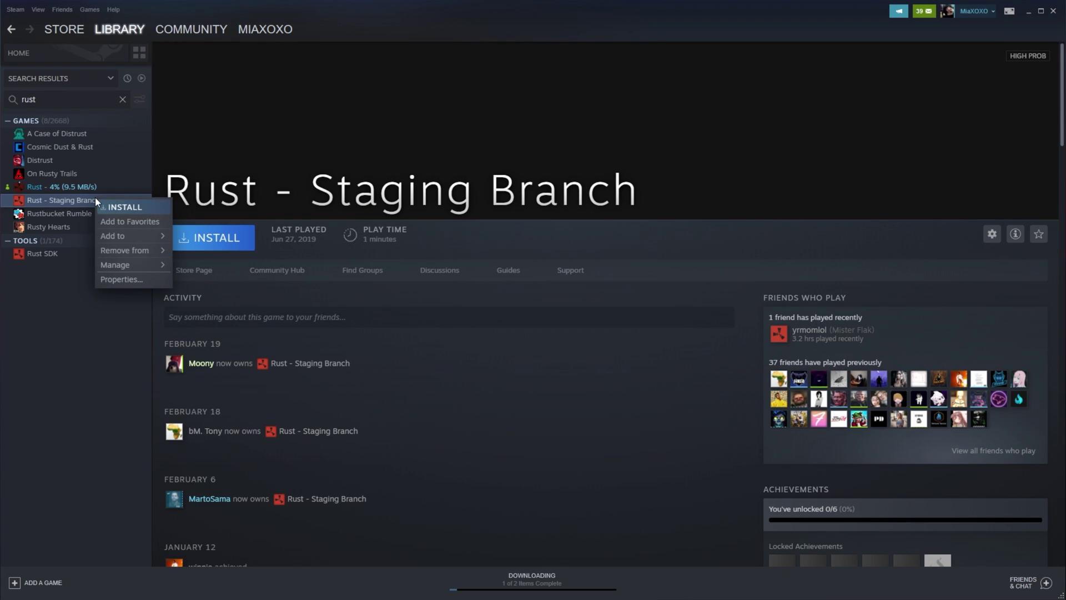
{"action": "left_click", "coordinate": [143, 284]}
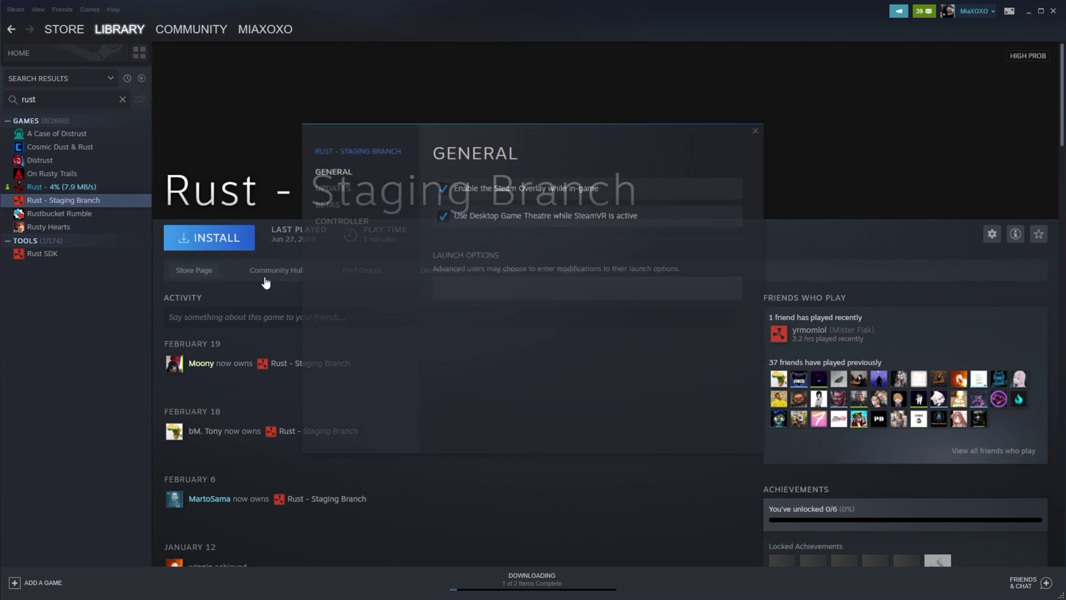
{"action": "left_click", "coordinate": [338, 206]}
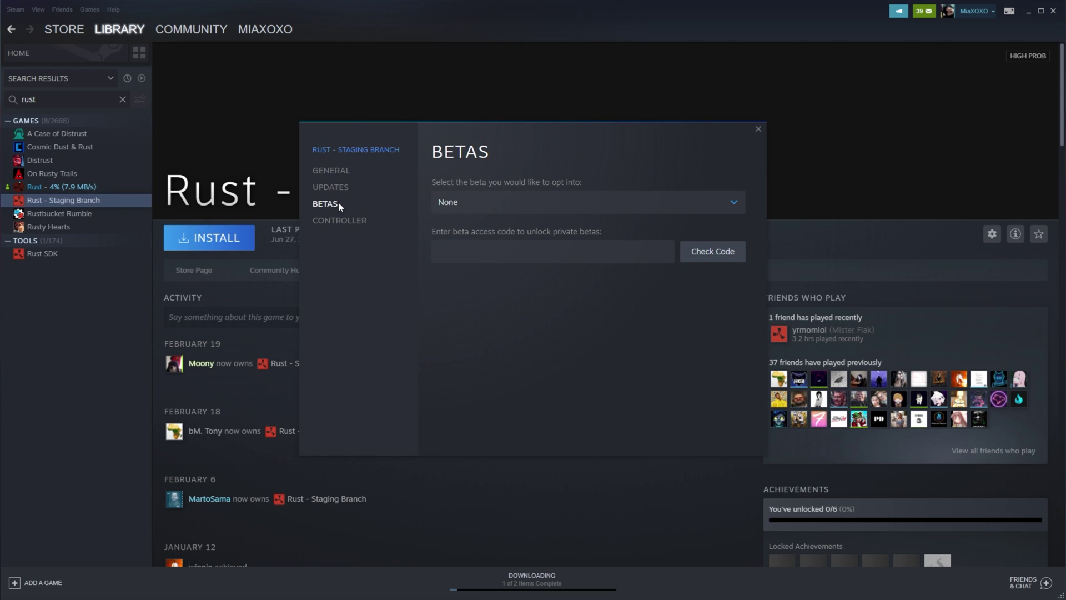
{"action": "left_click", "coordinate": [596, 207]}
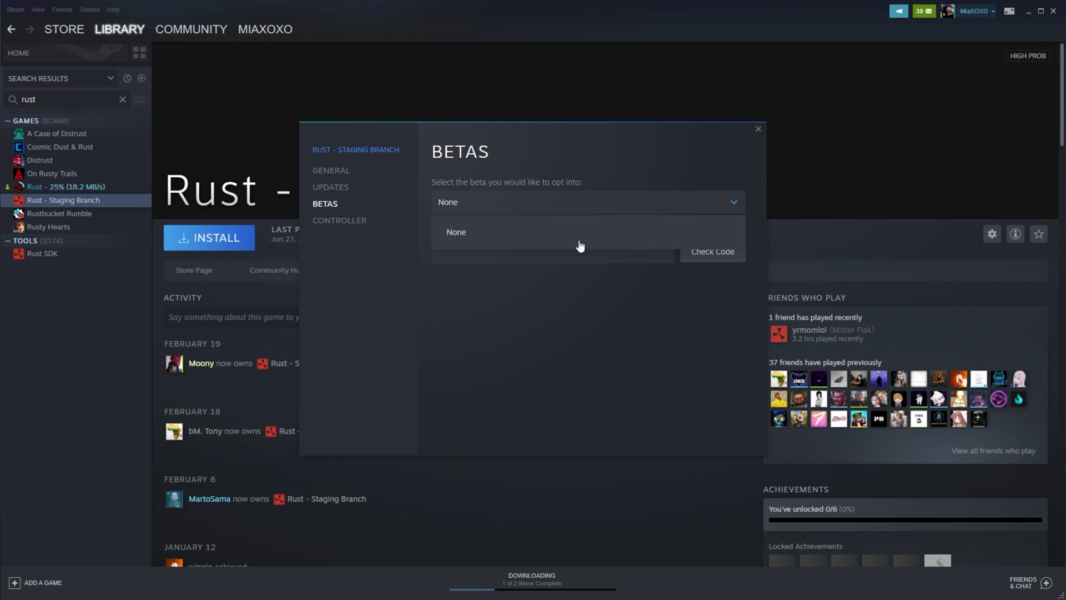
{"action": "left_click", "coordinate": [578, 209]}
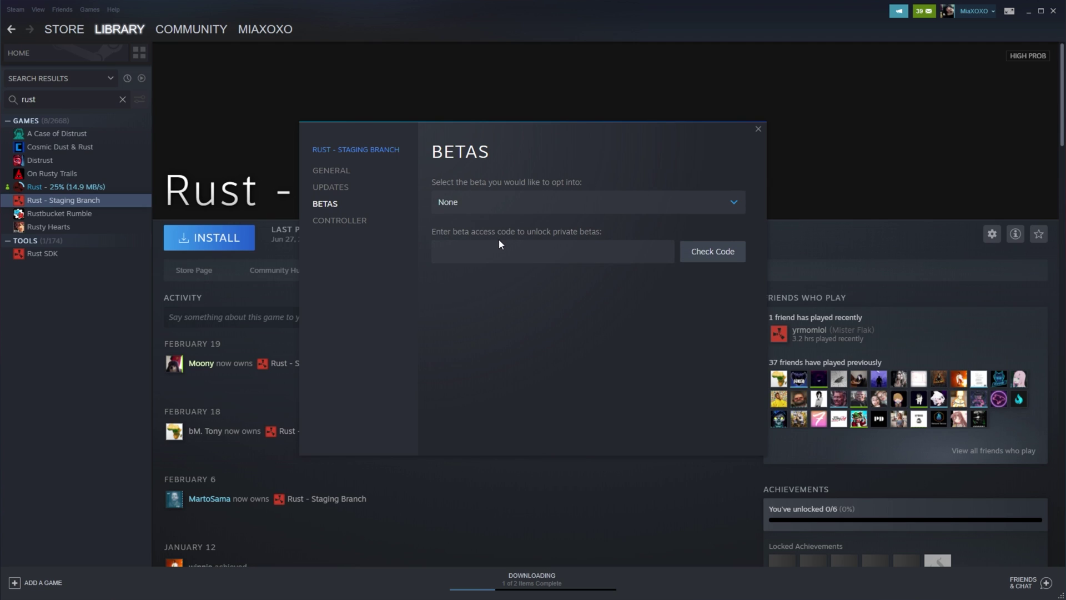
{"action": "left_click", "coordinate": [509, 251]}
{"action": "type", "text": "aux"}
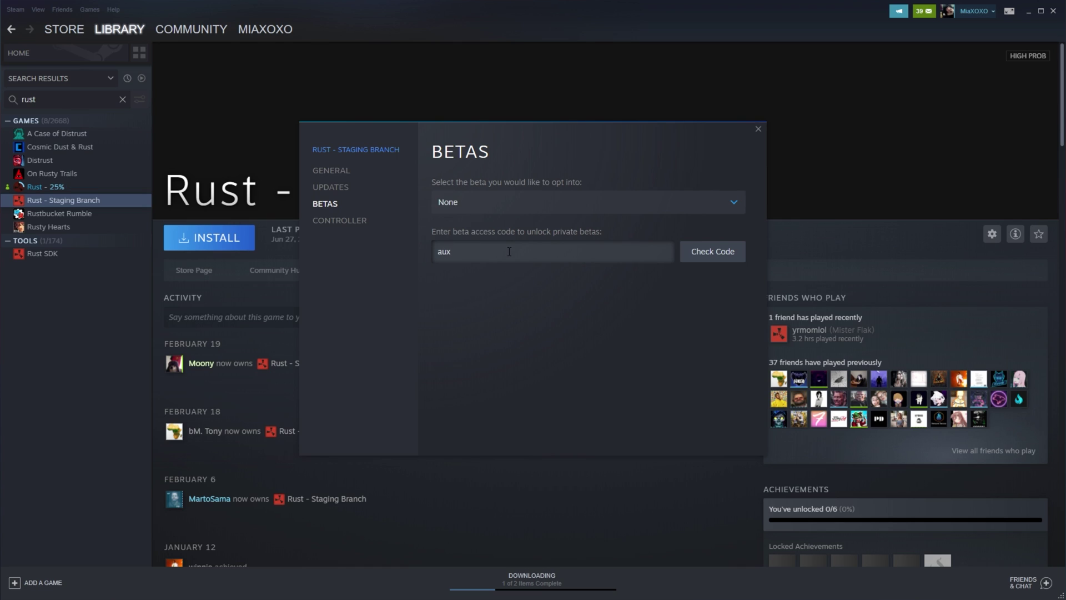
{"action": "type", "text": "01"}
{"action": "left_click", "coordinate": [691, 256]}
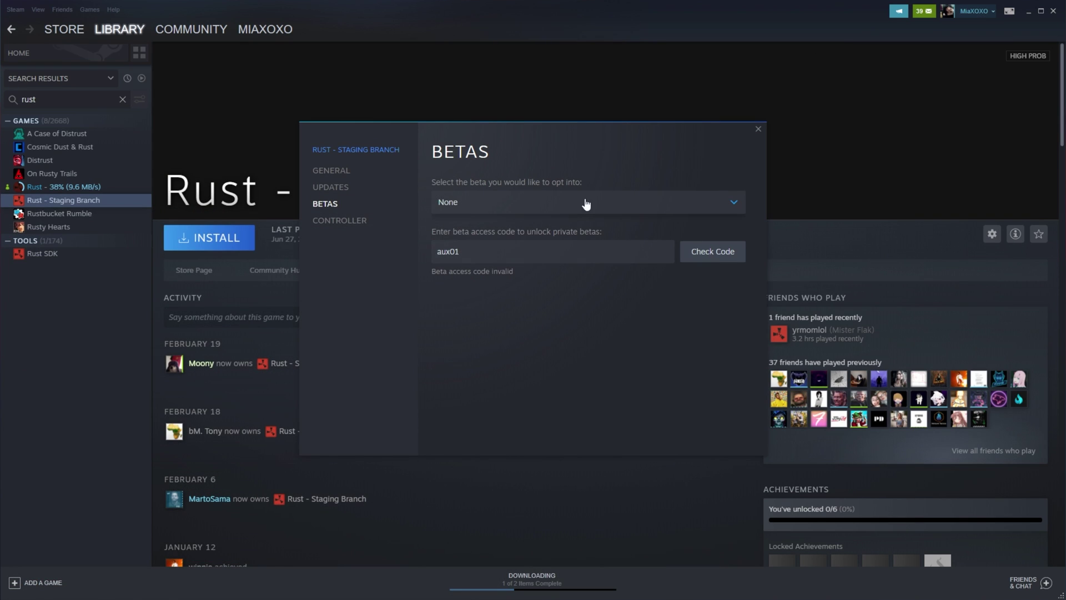
{"action": "left_click", "coordinate": [568, 201]}
- Reopen the beta list to see it still offers only None, then close the properties window
{"action": "left_click", "coordinate": [566, 200]}
{"action": "left_click", "coordinate": [572, 207]}
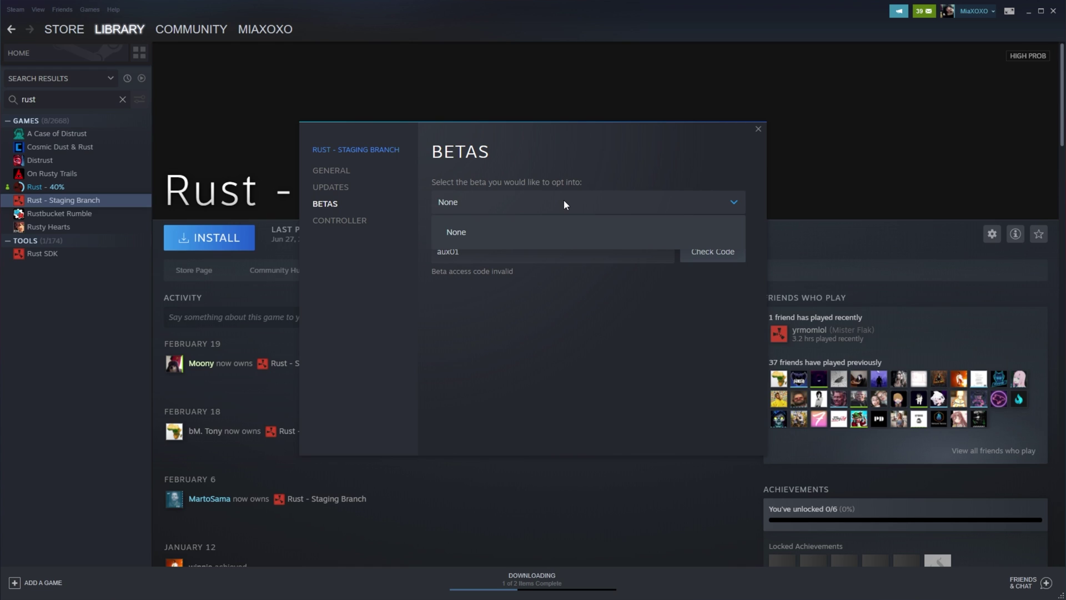
{"action": "left_click", "coordinate": [515, 239]}
{"action": "left_click", "coordinate": [758, 130]}
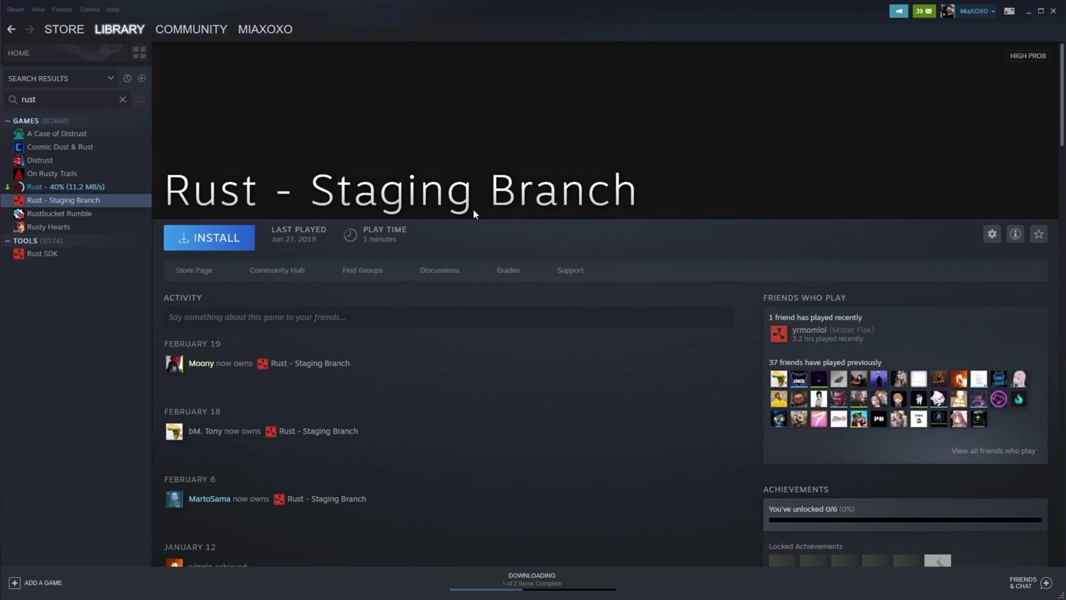
{"action": "left_click", "coordinate": [247, 247]}
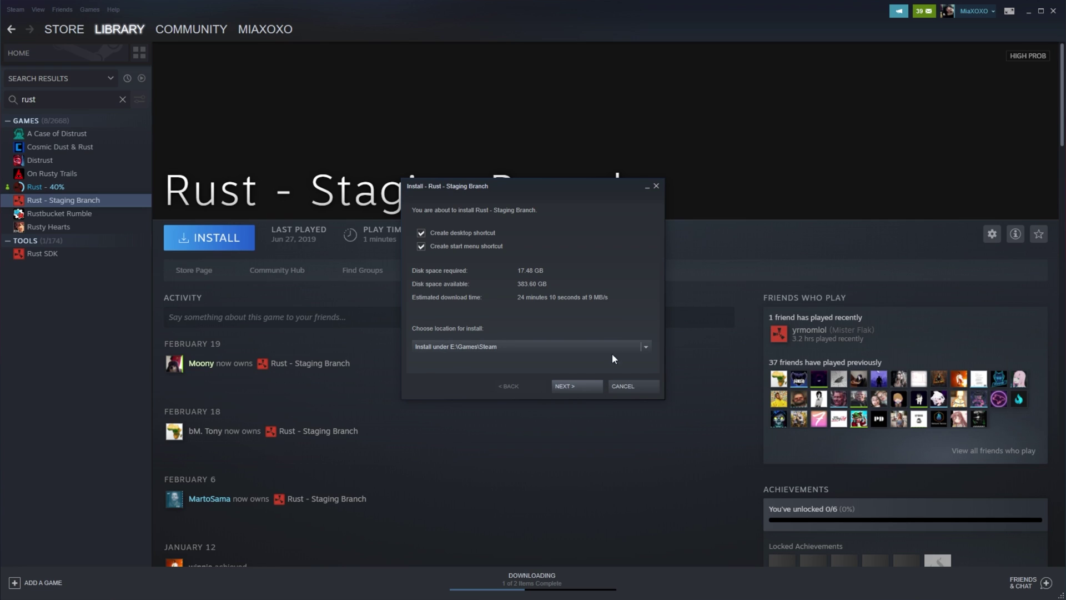
{"action": "left_click", "coordinate": [631, 382]}
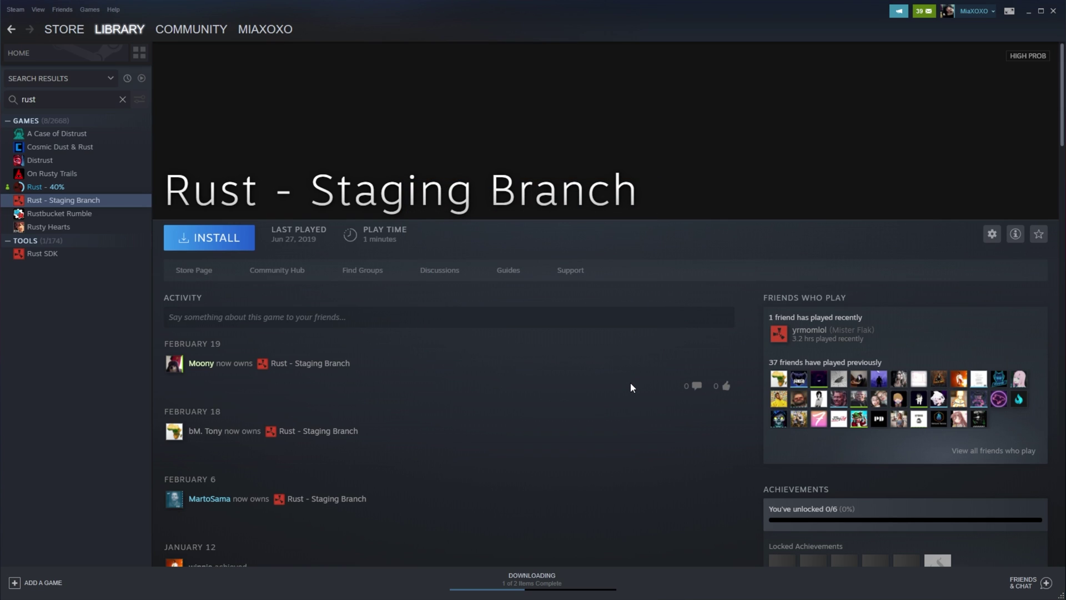
- Reopen Rust - Staging Branch Properties at Betas, list the branches (only None), then close it
{"action": "right_click", "coordinate": [140, 203]}
{"action": "left_click", "coordinate": [221, 284]}
{"action": "left_click", "coordinate": [362, 203]}
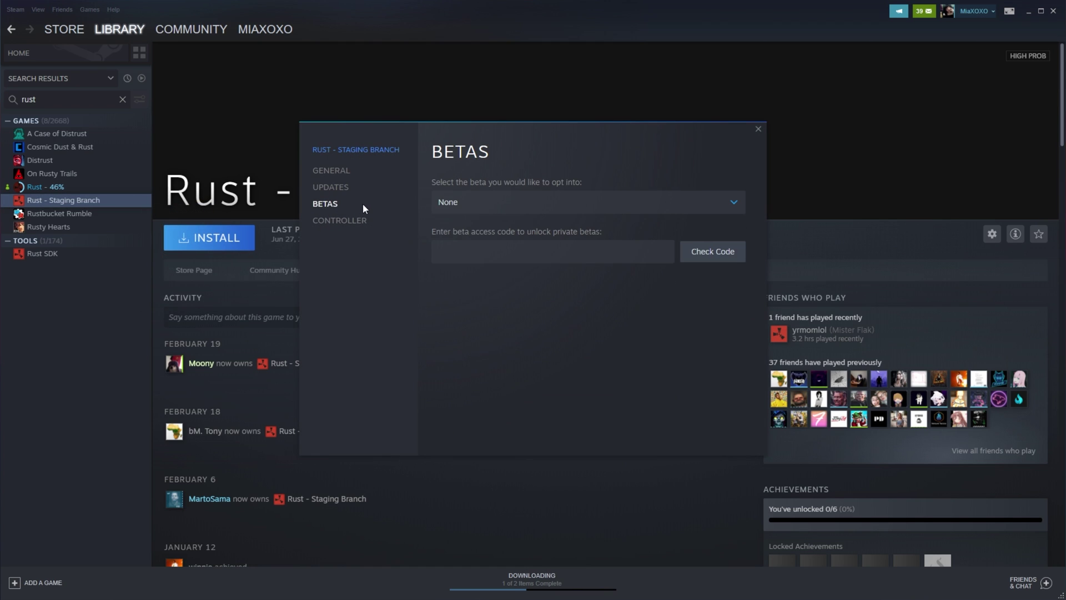
{"action": "left_click", "coordinate": [583, 202]}
{"action": "left_click", "coordinate": [654, 174]}
{"action": "left_click", "coordinate": [761, 129]}
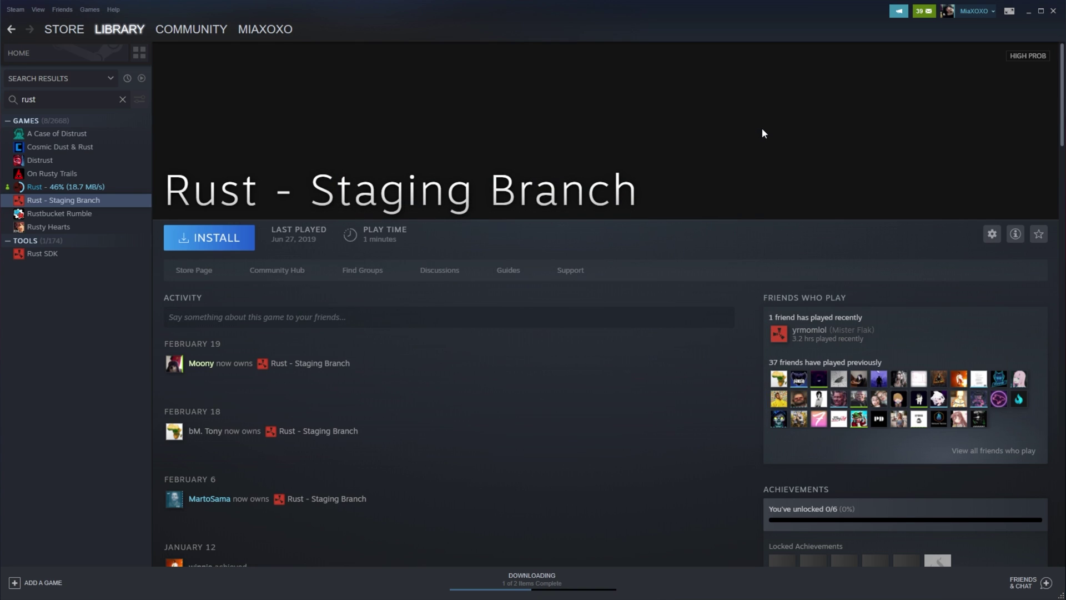